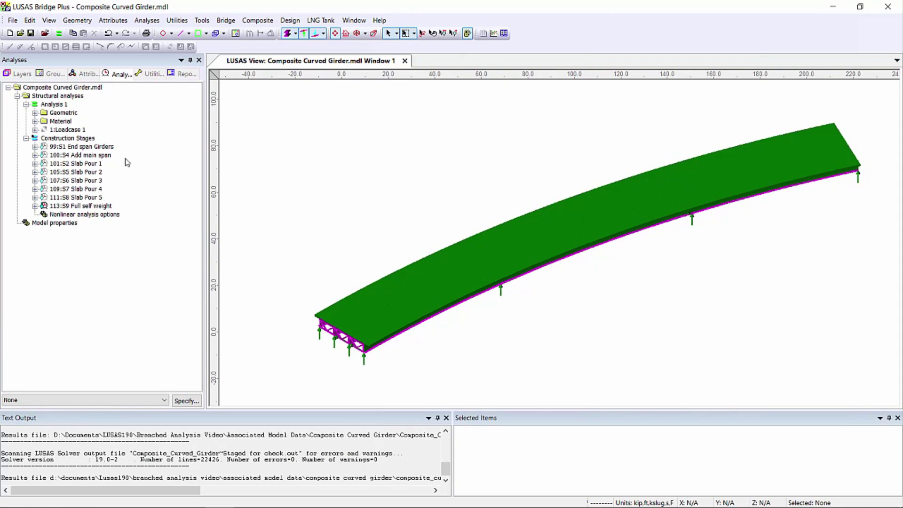
- Display the girder model at stage 99:S1 End span Girders, then at 101:S2 Slab Pour 1
left_click_drag(99, 146, 351, 153)
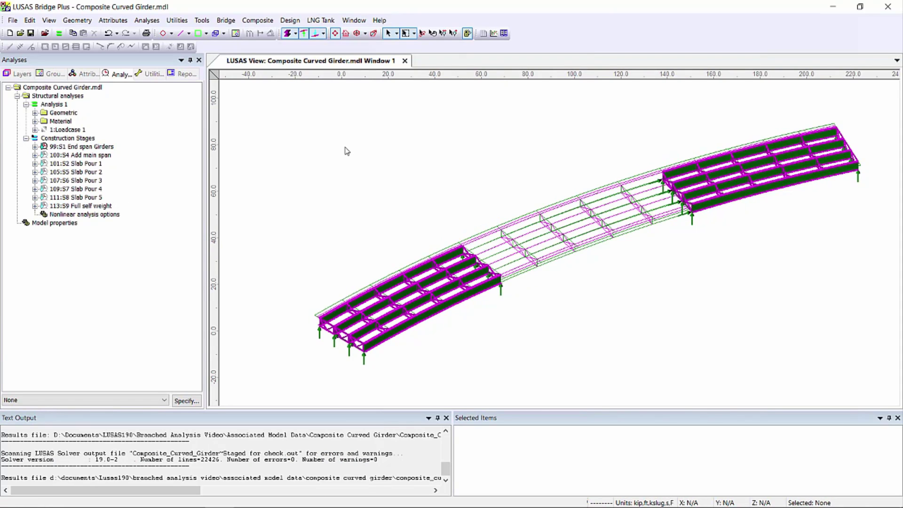
left_click_drag(85, 162, 352, 168)
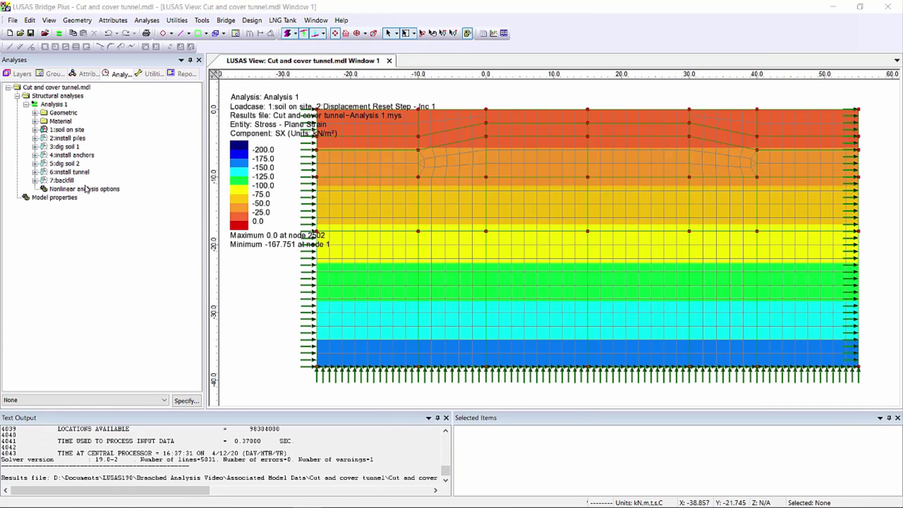
- Step tunnel stress contours through anchor installation, second excavation, tunnel installation and 7:backfill
left_click(67, 146)
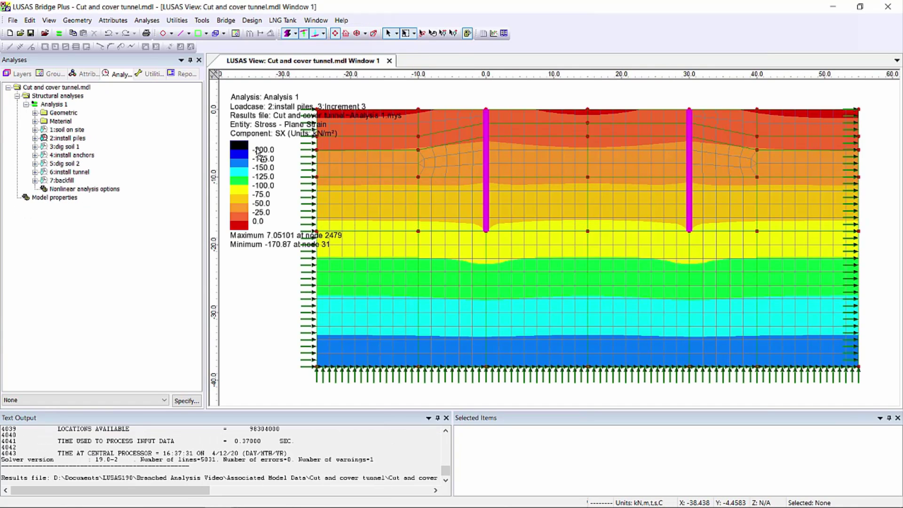
double_click(70, 155)
double_click(65, 163)
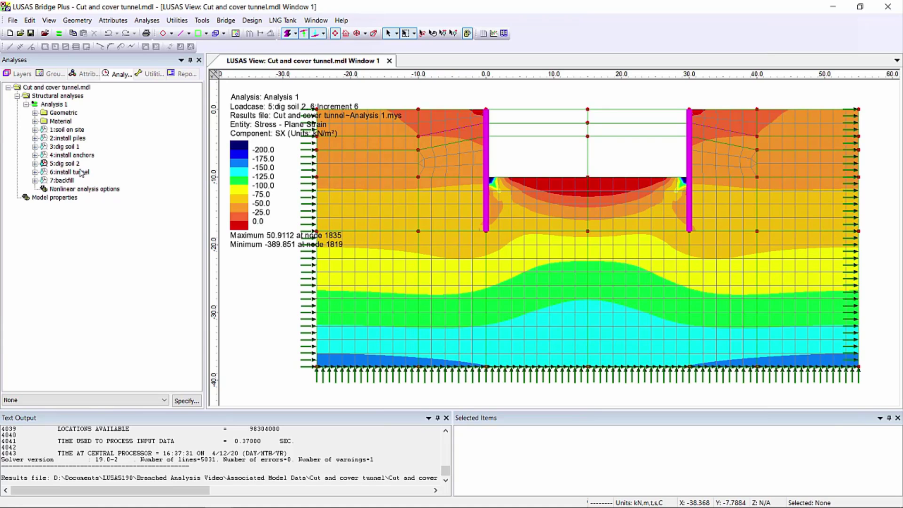
double_click(71, 172)
double_click(62, 183)
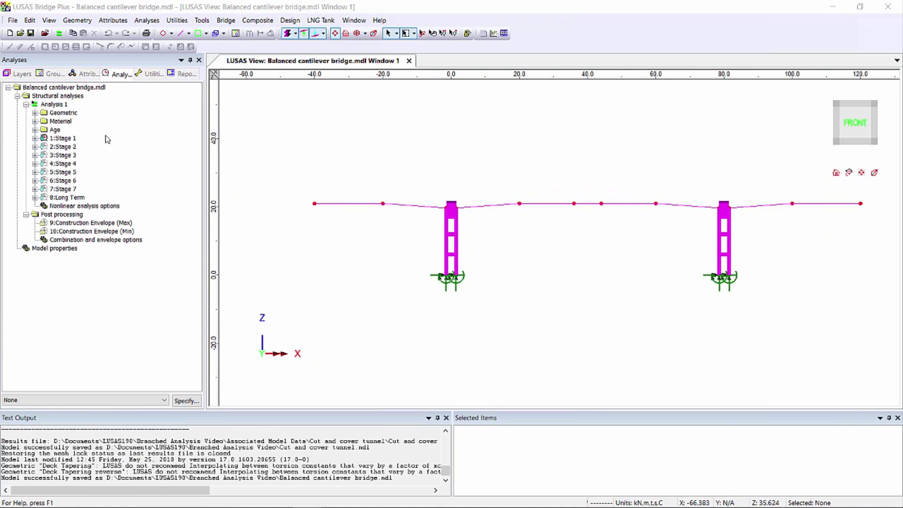
- Display the balanced cantilever bridge at Stages 2 through 7, ending at 8:Long Term
left_click_drag(64, 146, 258, 150)
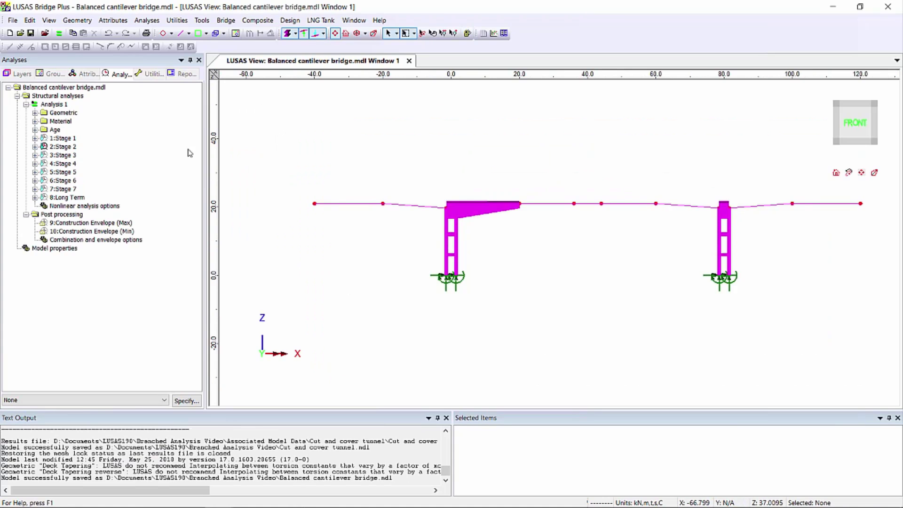
left_click_drag(62, 155, 256, 158)
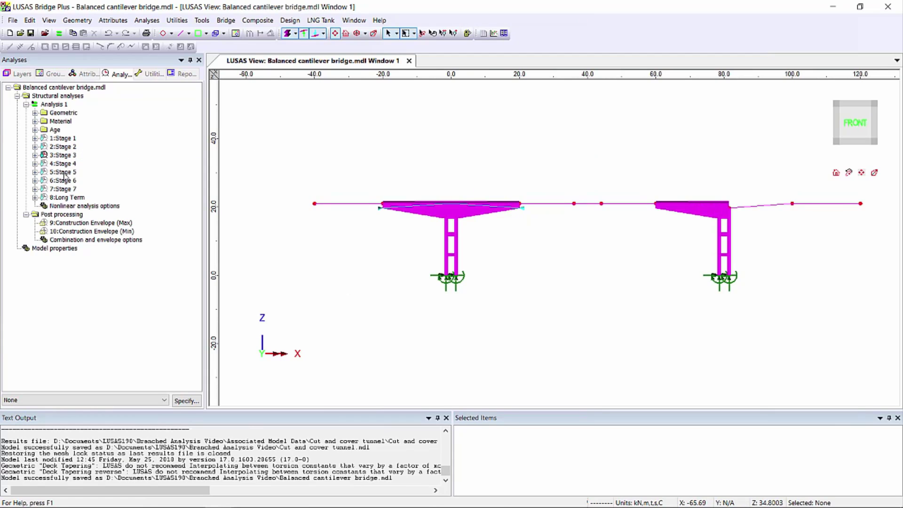
left_click_drag(62, 163, 333, 165)
left_click_drag(62, 172, 274, 176)
left_click_drag(62, 180, 299, 181)
left_click_drag(62, 189, 315, 185)
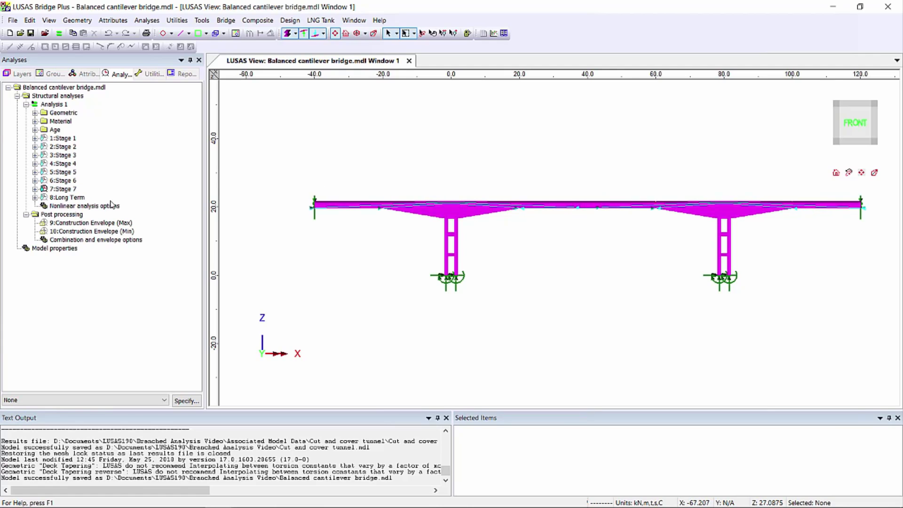
left_click_drag(68, 197, 288, 194)
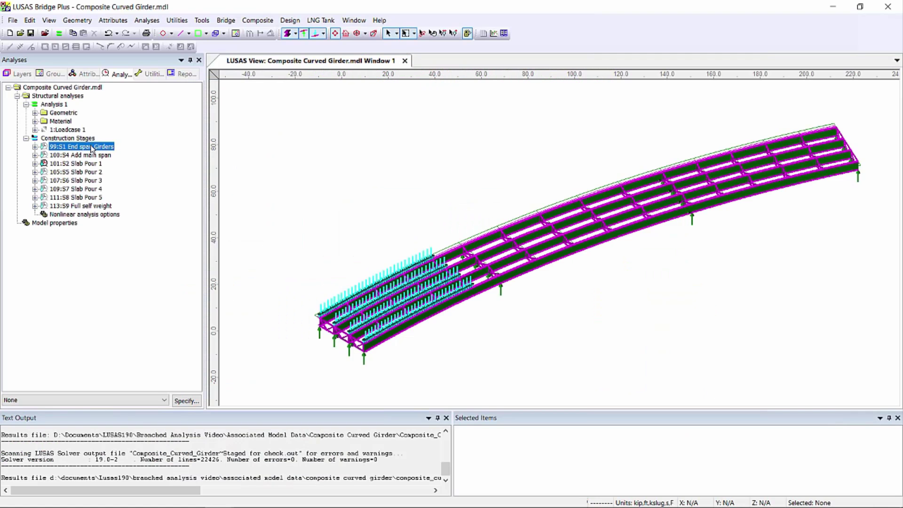
- Create an Eigen analysis branch 'Buckling of end spans' off 99:S1 End span Girders
left_click_drag(93, 146, 400, 149)
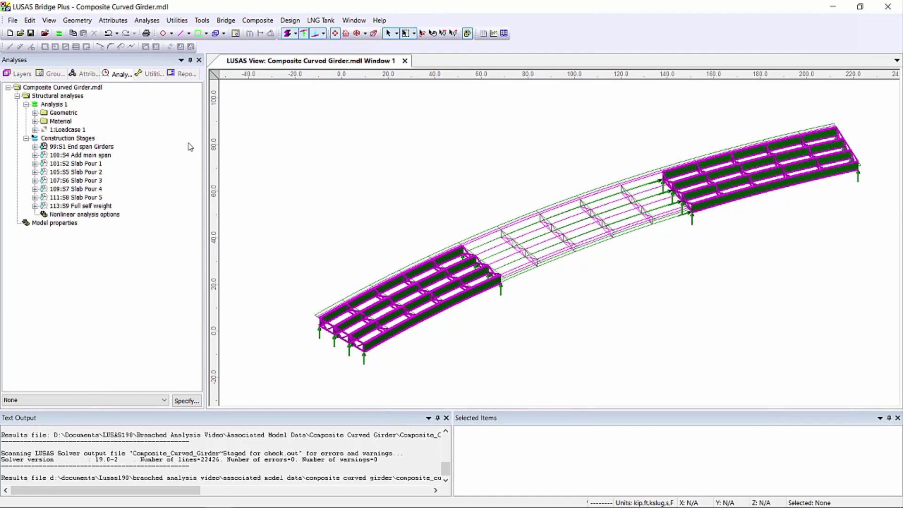
right_click(100, 149)
mouse_move(124, 242)
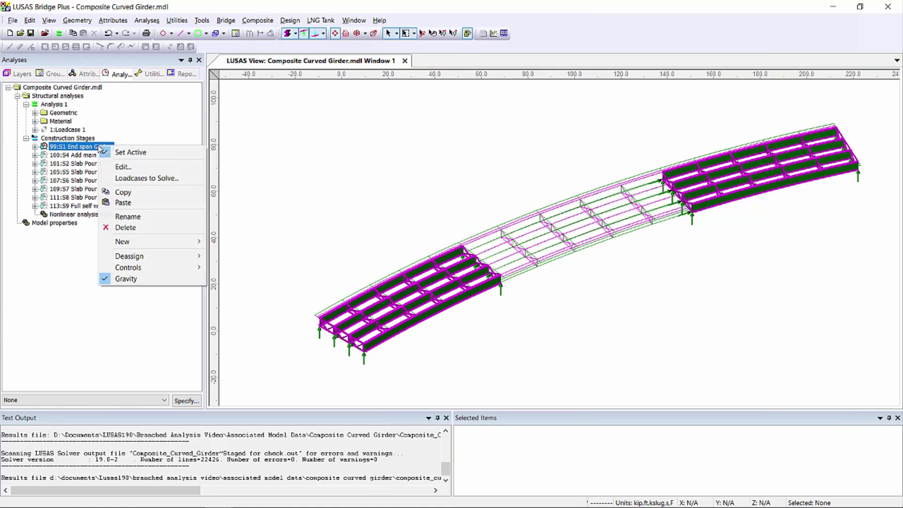
left_click(237, 253)
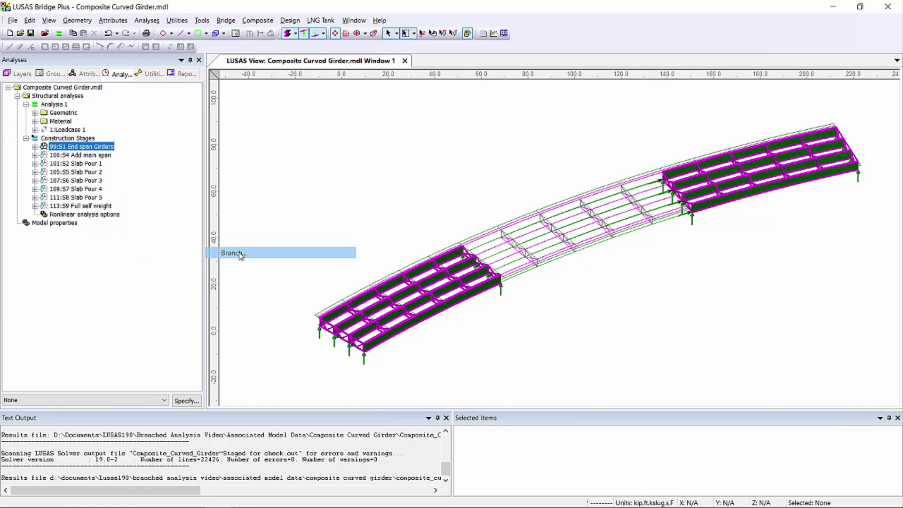
left_click(381, 221)
left_click(388, 245)
triple_click(433, 340)
type("Buckling of end spans")
left_click(400, 367)
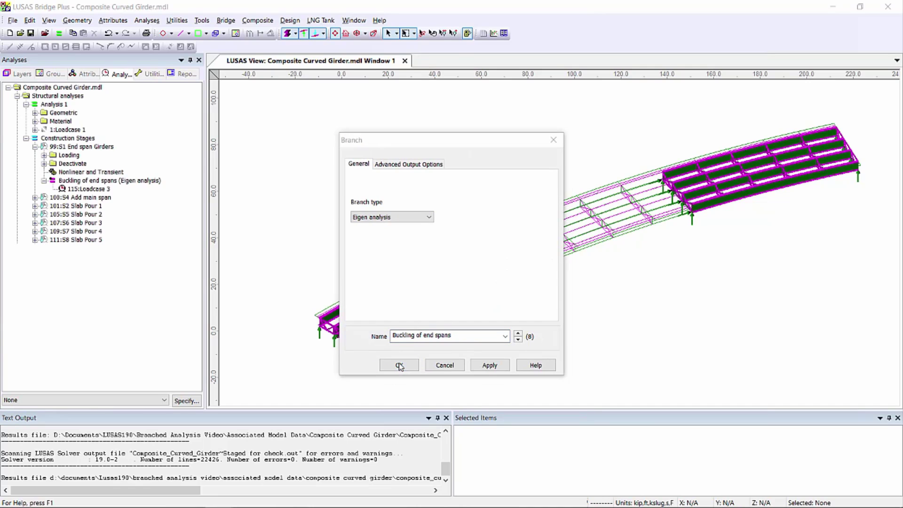
- Set the eigen solution to Buckling load with 5 eigenvalues
left_click(395, 197)
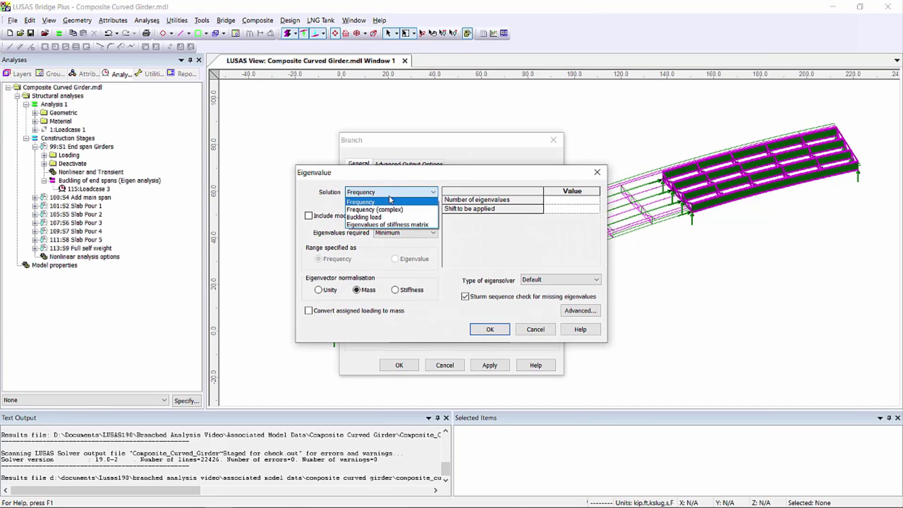
left_click(367, 207)
left_click(555, 201)
type("5")
left_click(486, 328)
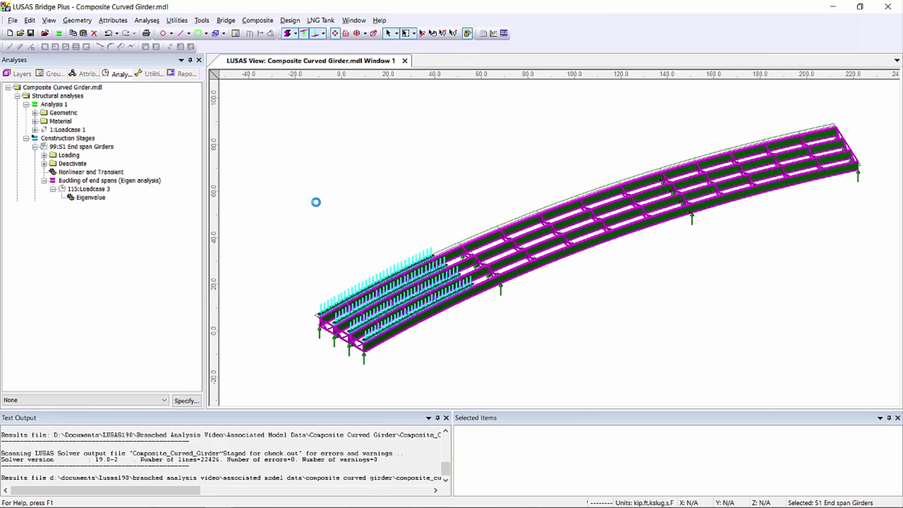
- Create an Eigen analysis branch 'Buckling on first pour' off 101:S2 Slab Pour 1
right_click(77, 215)
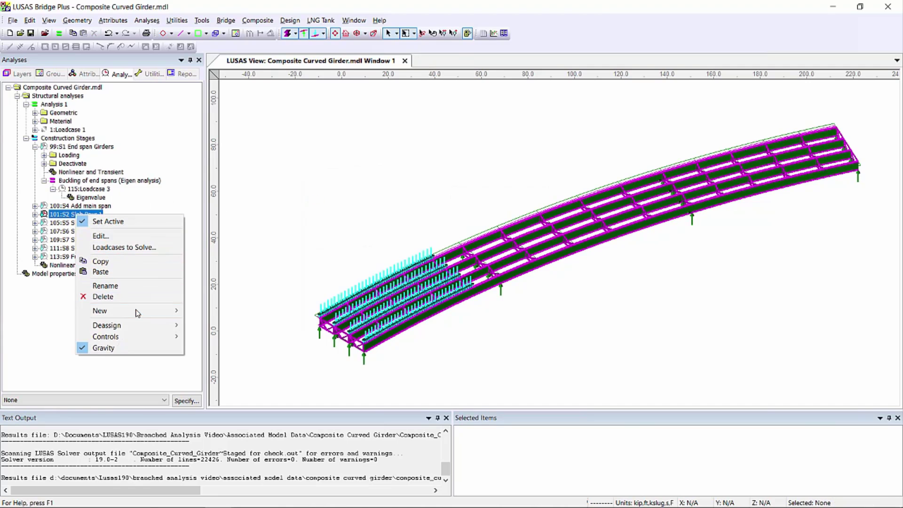
left_click(198, 320)
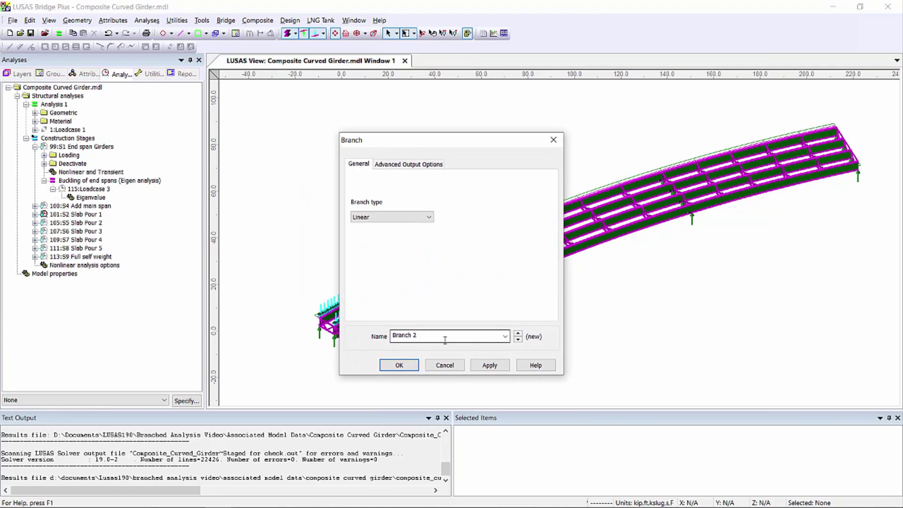
left_click(403, 218)
left_click(393, 240)
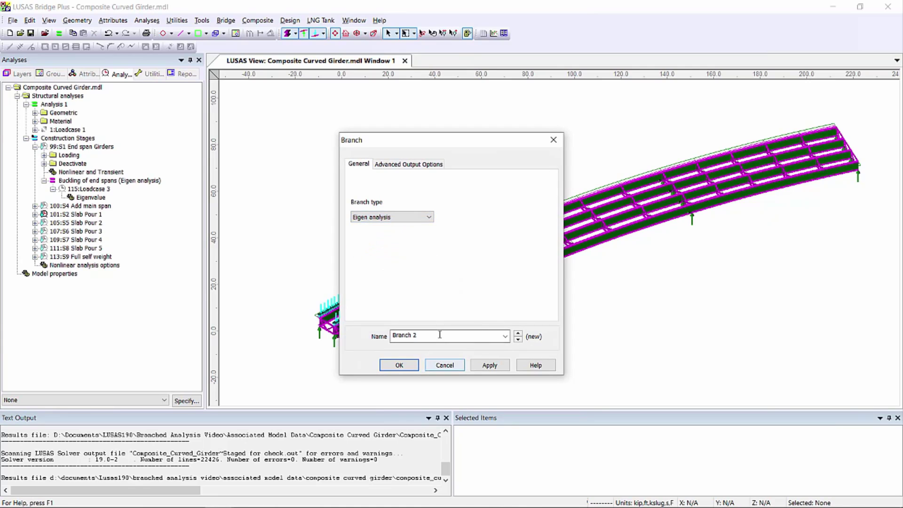
left_click_drag(437, 336, 379, 337)
type("Buckling on first pour")
left_click(399, 357)
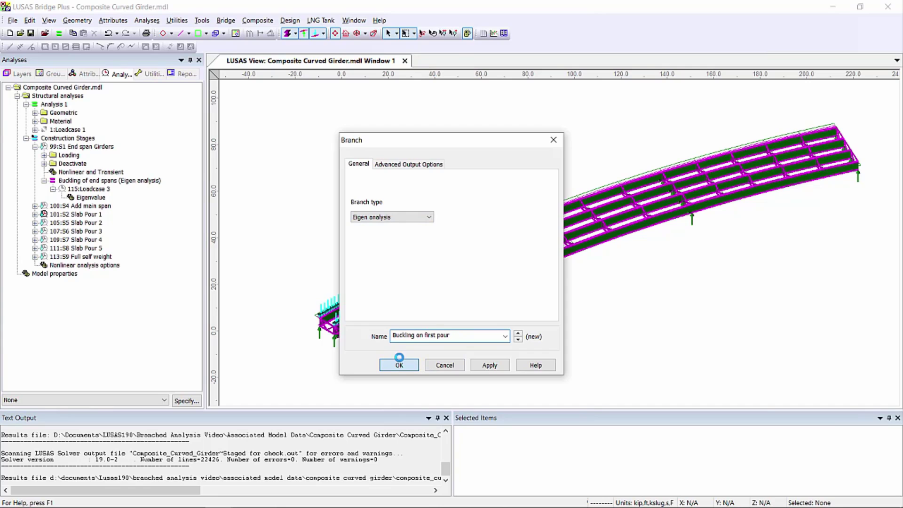
- Set the branch's eigen solution type to Buckling load
left_click(397, 191)
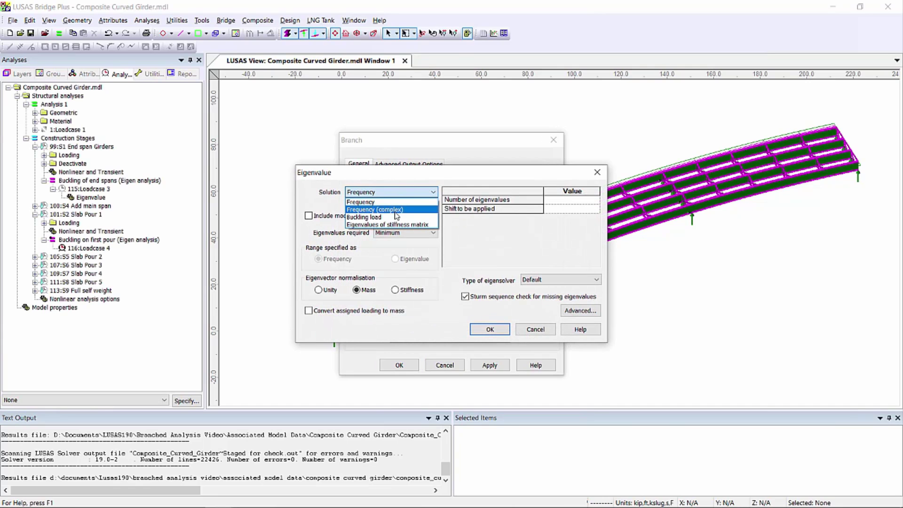
left_click(385, 207)
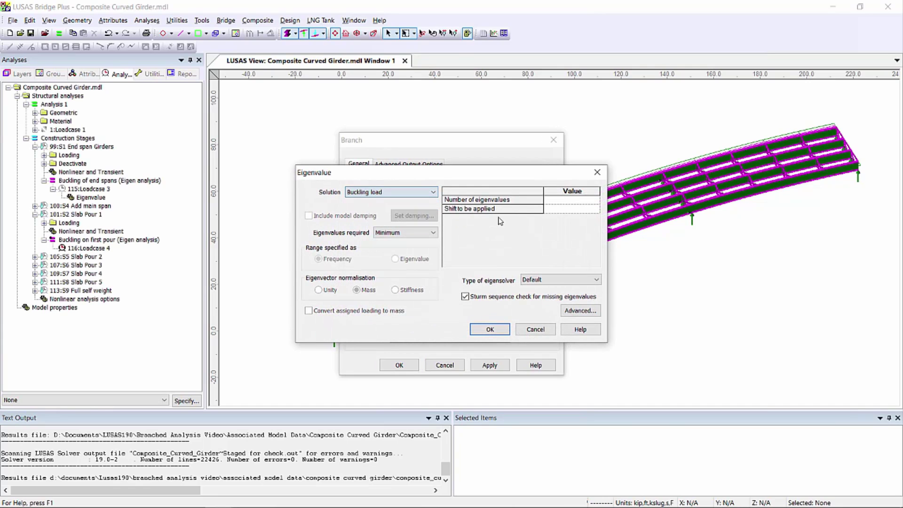
left_click(572, 200)
type("5")
left_click(490, 330)
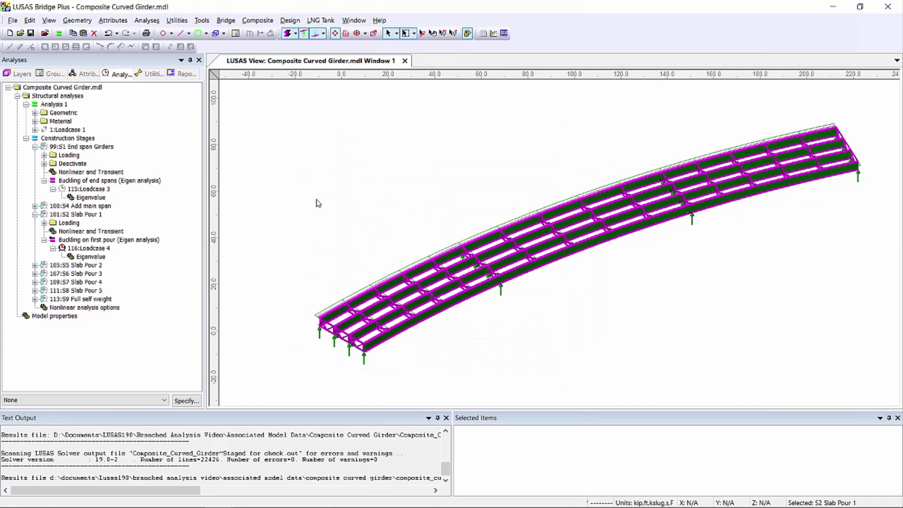
- Create a Nonlinear and transient branch 'Alternative Sequence' off 99:S1 End span Girders
left_click(100, 148)
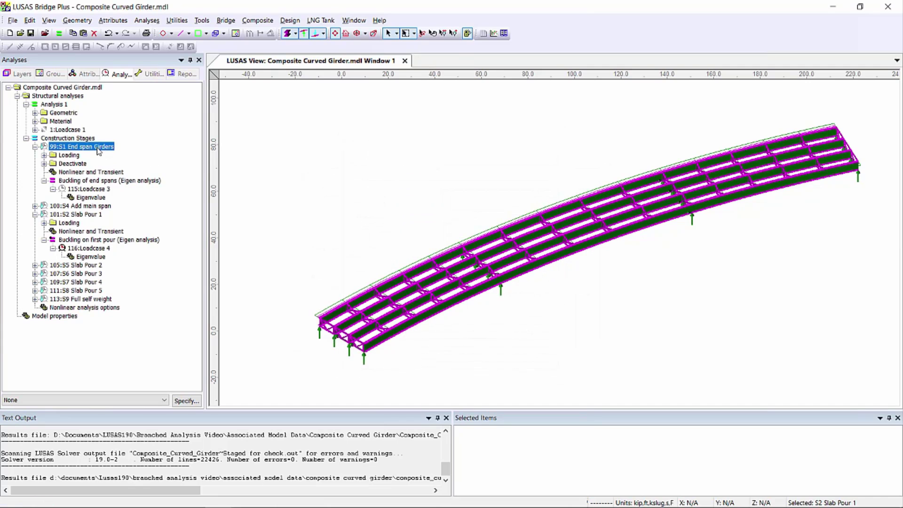
right_click(99, 148)
mouse_move(122, 244)
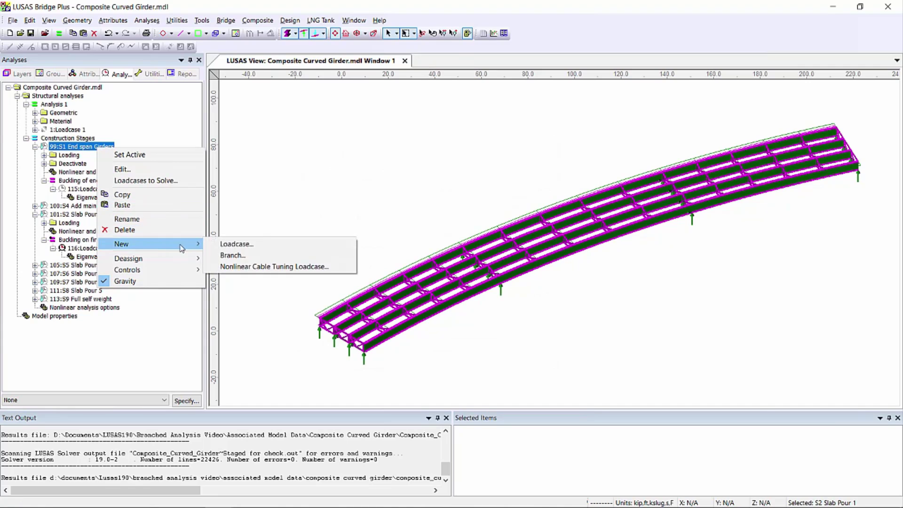
left_click(233, 257)
left_click(392, 217)
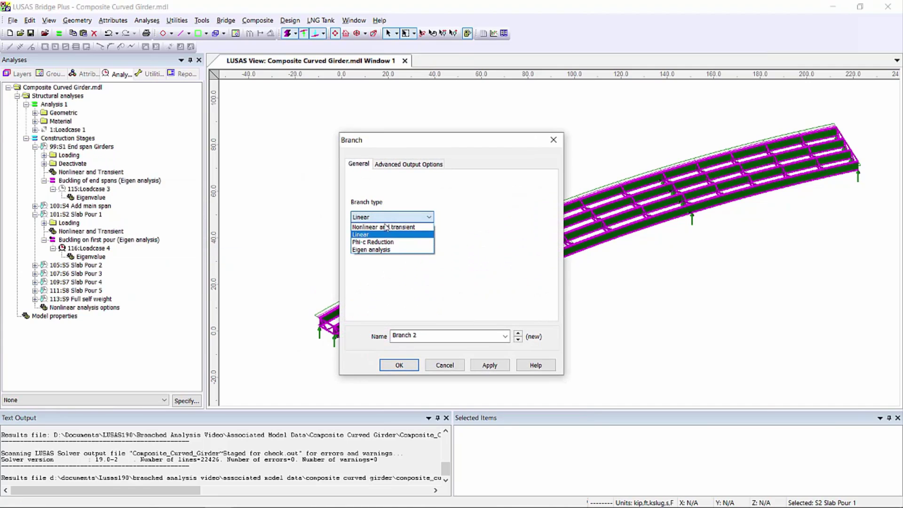
left_click(388, 227)
left_click(455, 338)
type("A")
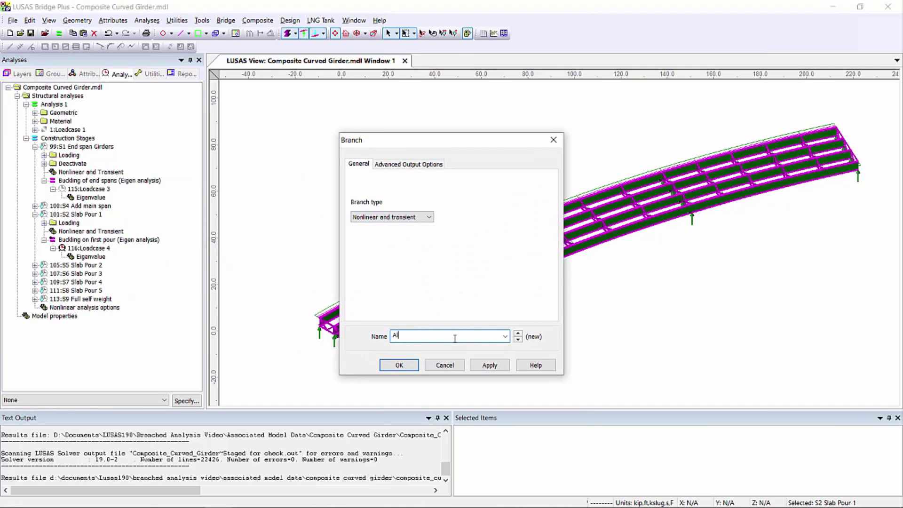
type("ternative Sequence")
left_click(408, 365)
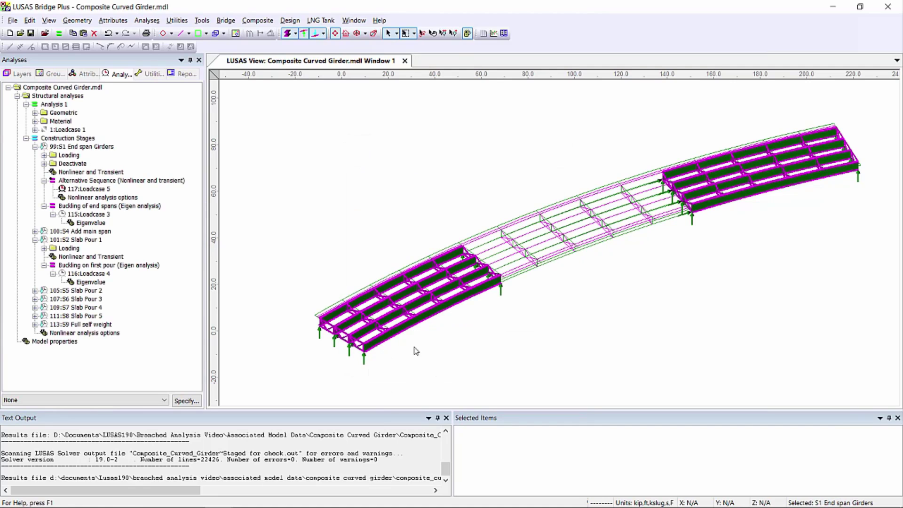
- Rename the branch's first loadcase to Slab Pour 1 and copy in S2 Slab Pour 1 assignments
left_click(94, 190)
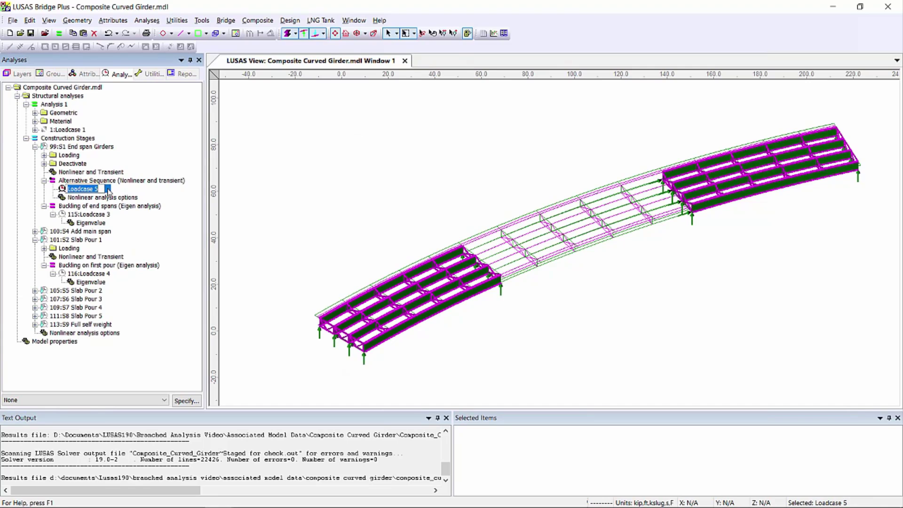
type("Slab Pour 1")
key("Return")
left_click_drag(75, 240, 89, 189)
- Add an 'Add main span' loadcase holding the main span Loading and Activate sets
right_click(94, 190)
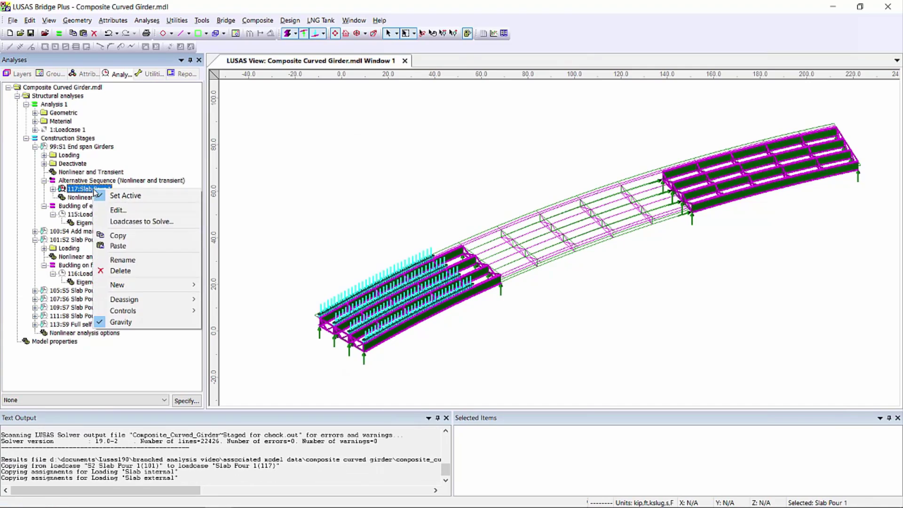
mouse_move(117, 285)
left_click(226, 285)
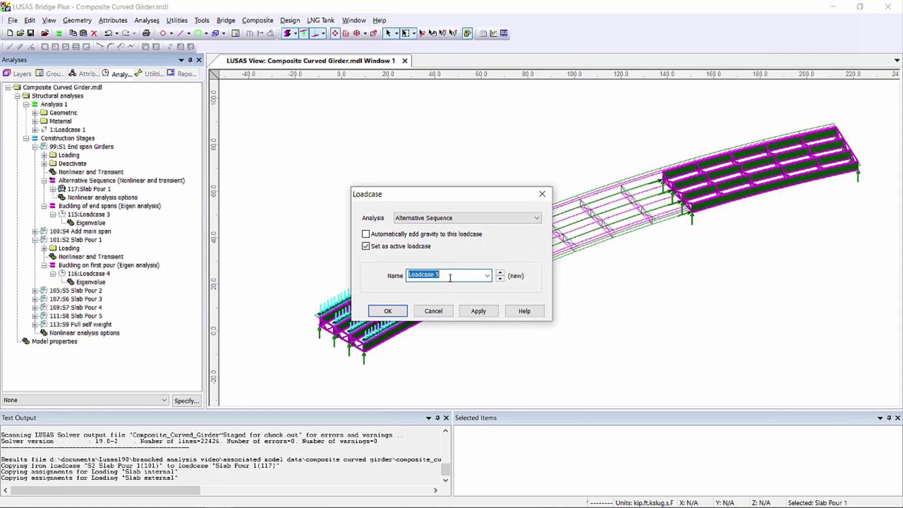
type("Add main span")
left_click(387, 311)
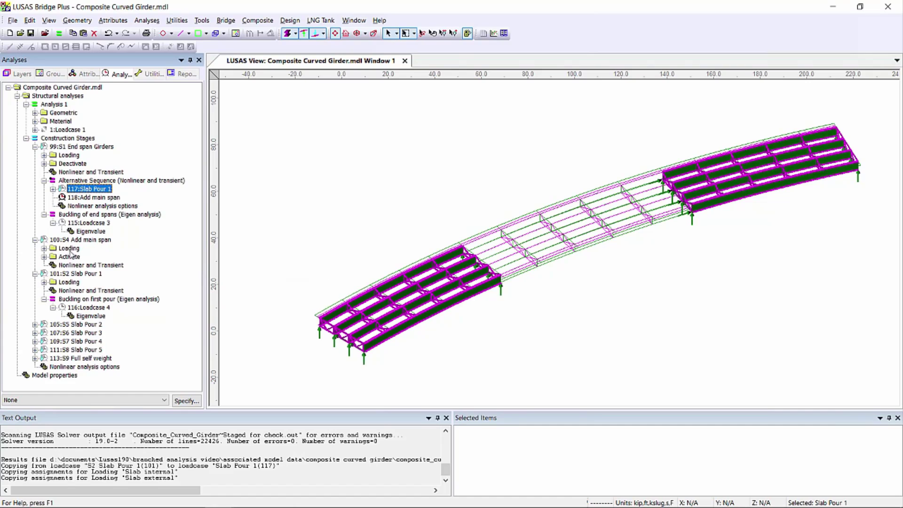
left_click(69, 257)
left_click(69, 248, "ctrl")
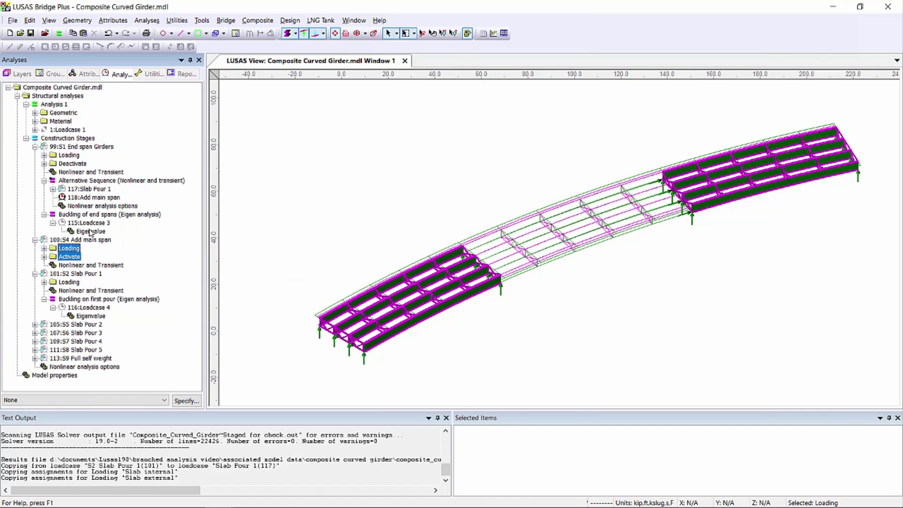
left_click(95, 198)
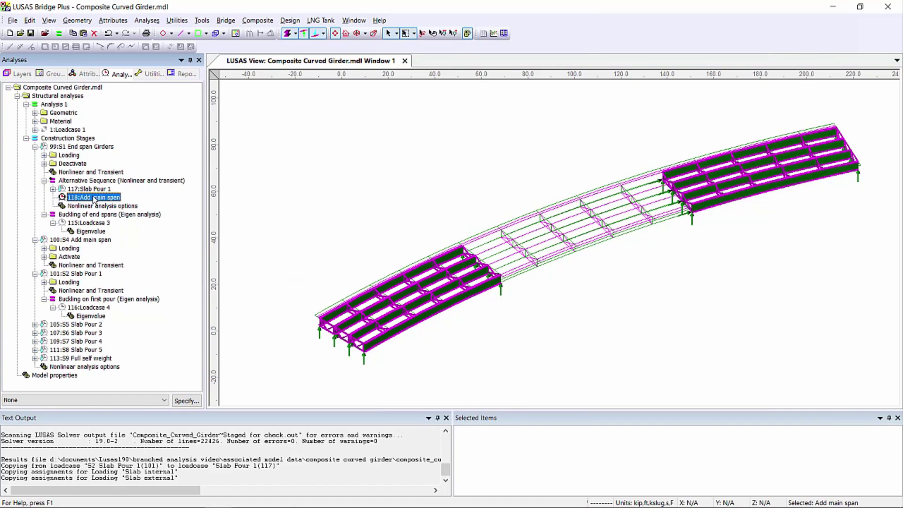